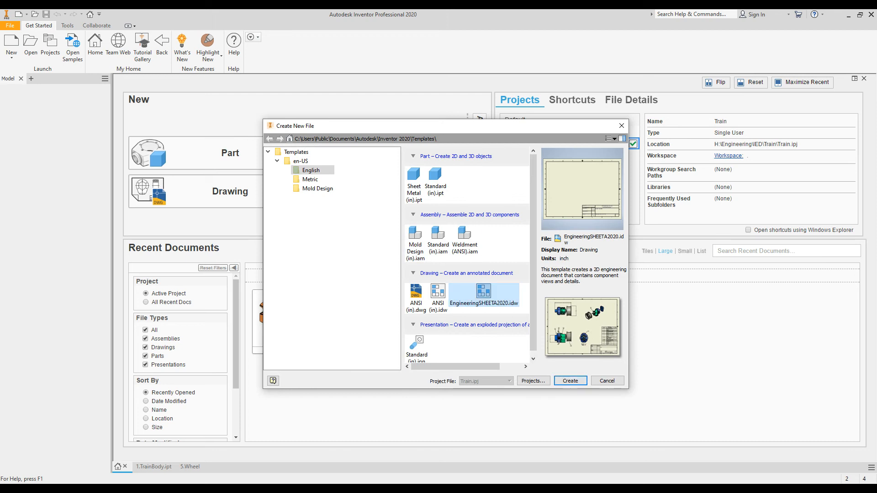
- Create a drawing from EngineeringSHEETA2020.idw, entering the drafter's name, project TRAIN and part name STACK & LINKAGE ARM in the title block
{"action": "left_click", "coordinate": [570, 381]}
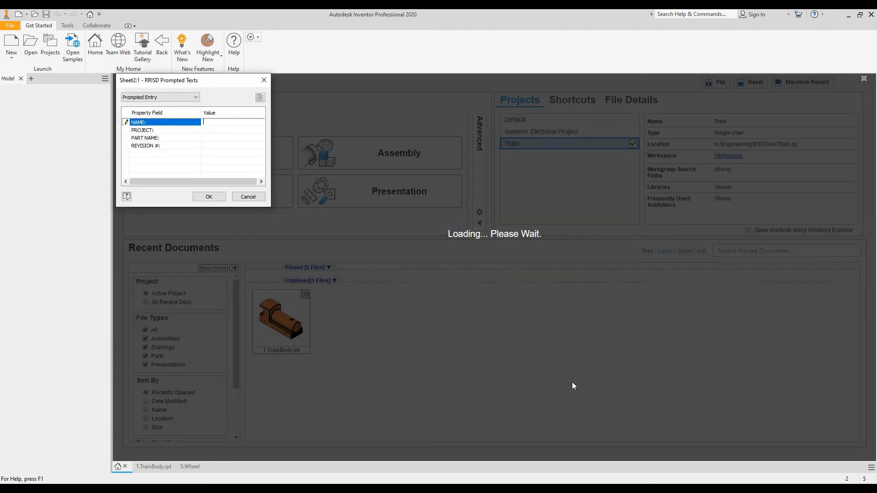
{"action": "type", "text": "TOMBERLIN"}
{"action": "key", "text": "Return"}
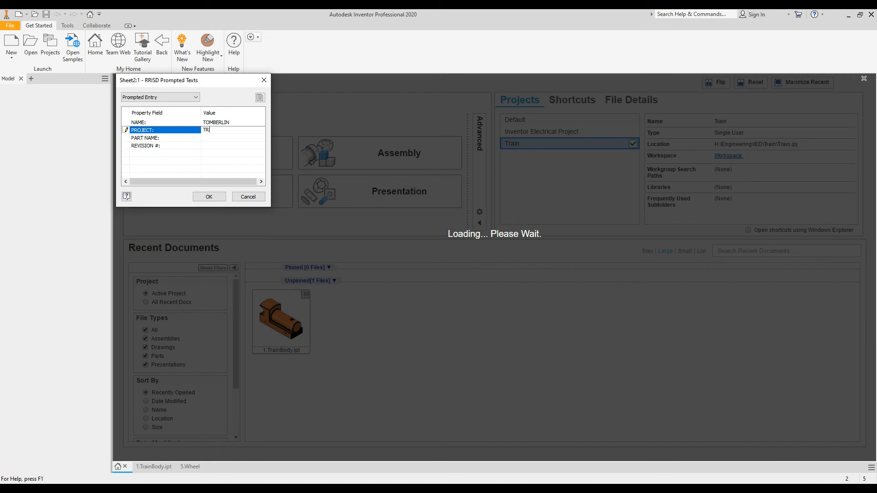
{"action": "type", "text": "TRAIN"}
{"action": "key", "text": "Return"}
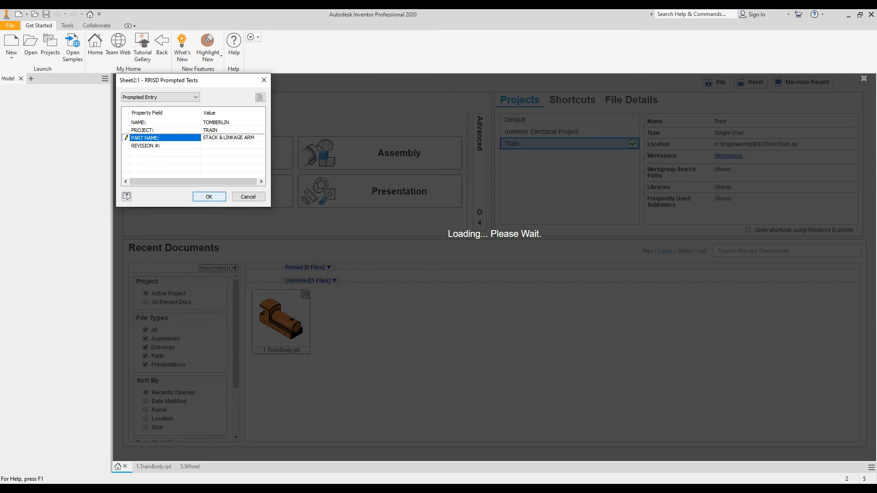
{"action": "left_click", "coordinate": [208, 196]}
{"action": "left_click", "coordinate": [411, 283]}
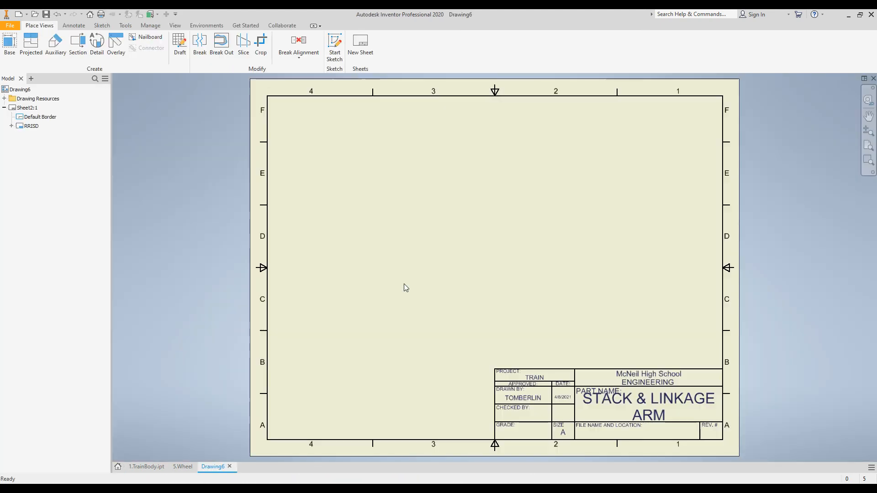
- Start a base view and load 2.Stack.ipt as its model
{"action": "left_click", "coordinate": [9, 47]}
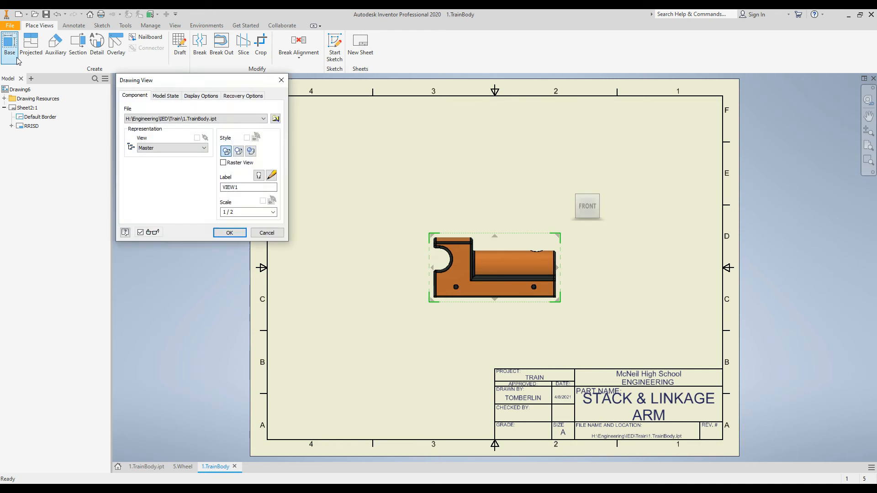
{"action": "left_click", "coordinate": [276, 119]}
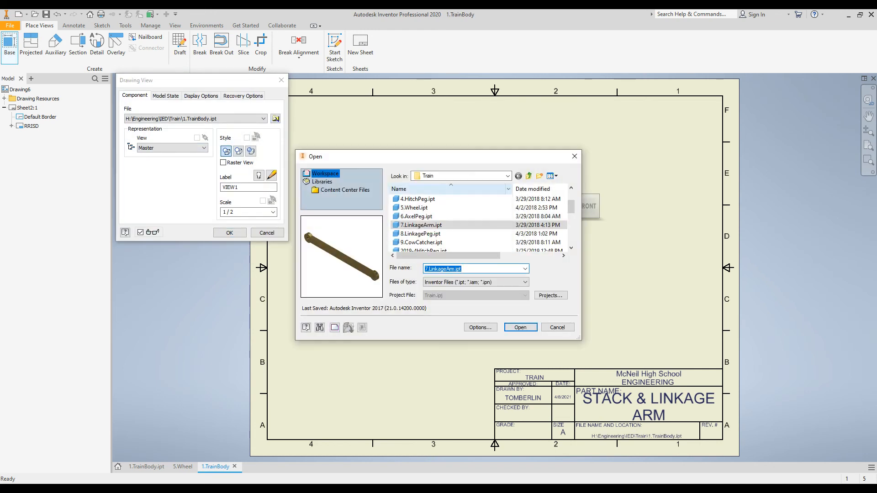
{"action": "scroll", "coordinate": [425, 219], "scroll_direction": "up", "scroll_amount": 2}
{"action": "left_click", "coordinate": [419, 208]}
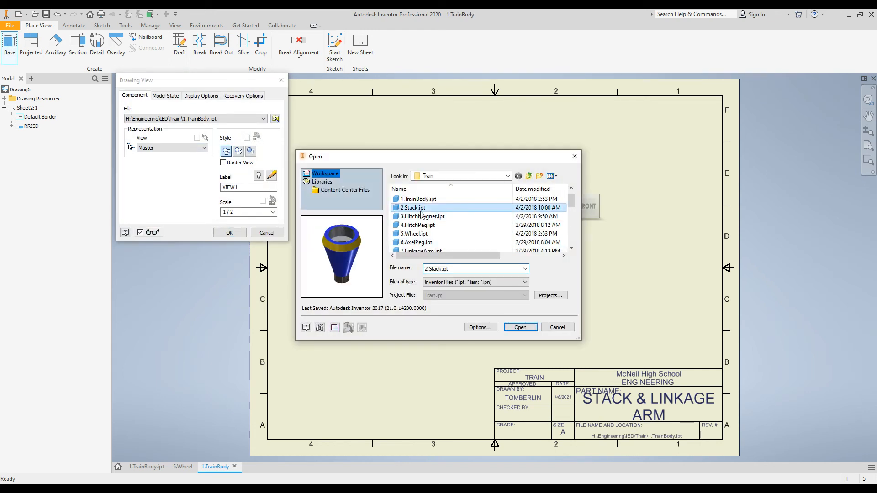
{"action": "left_click", "coordinate": [520, 327]}
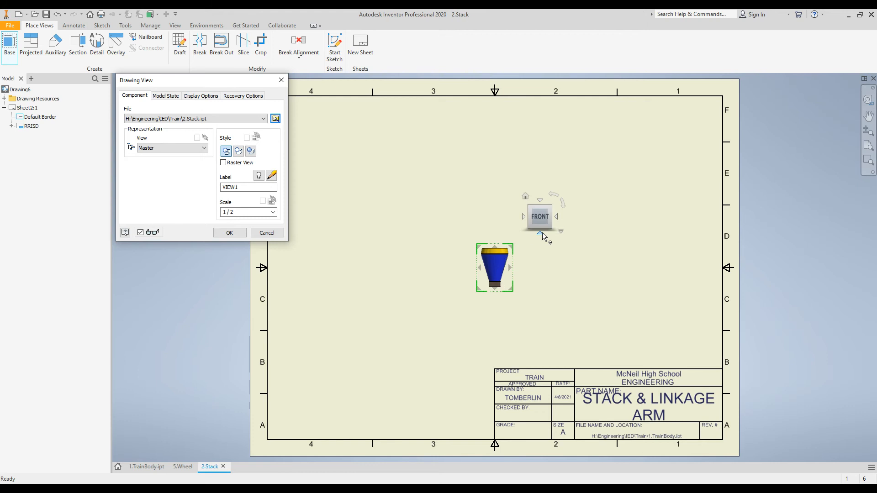
- Orient the stack's base view to Top, set its scale to 1:1 and place it in the sheet's upper-left corner
{"action": "left_click", "coordinate": [540, 199]}
{"action": "left_click", "coordinate": [540, 199]}
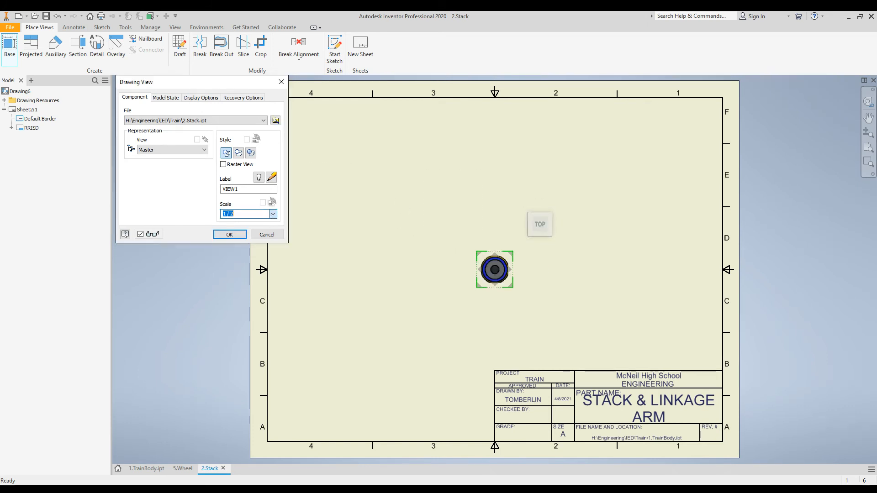
{"action": "left_click", "coordinate": [254, 238]}
{"action": "left_click_drag", "start_coordinate": [485, 270], "coordinate": [327, 156]}
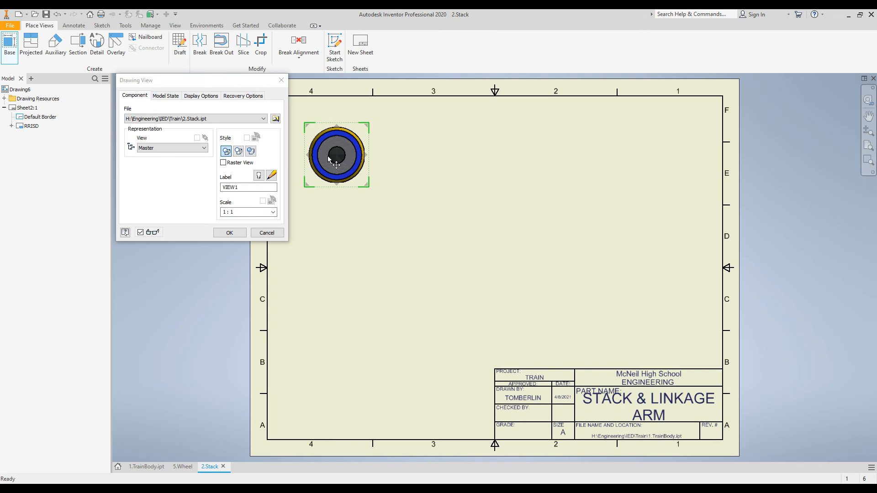
{"action": "left_click", "coordinate": [238, 235]}
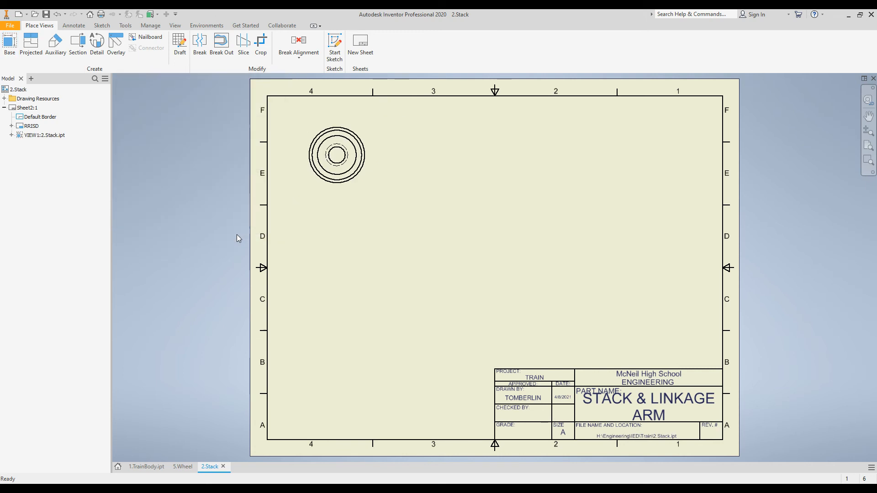
- Create a full section view of the stack from a horizontal cut through the top view's centre, placing it directly below
{"action": "left_click", "coordinate": [79, 51]}
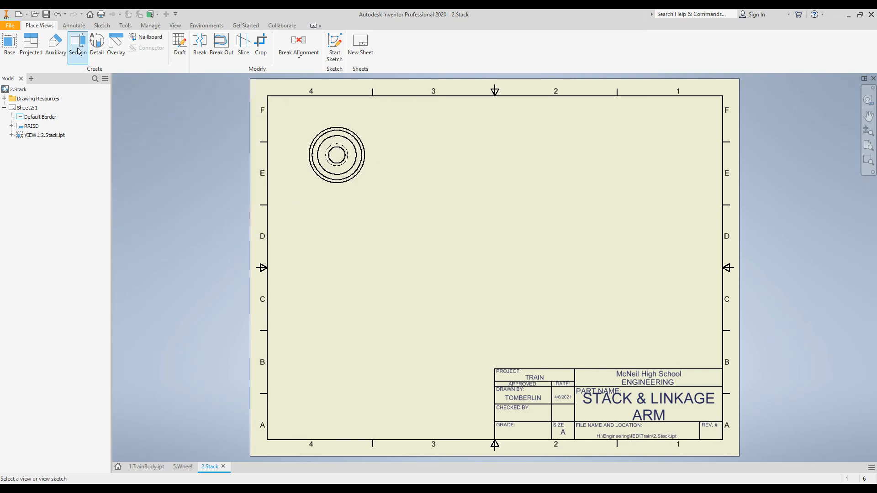
{"action": "left_click", "coordinate": [305, 153]}
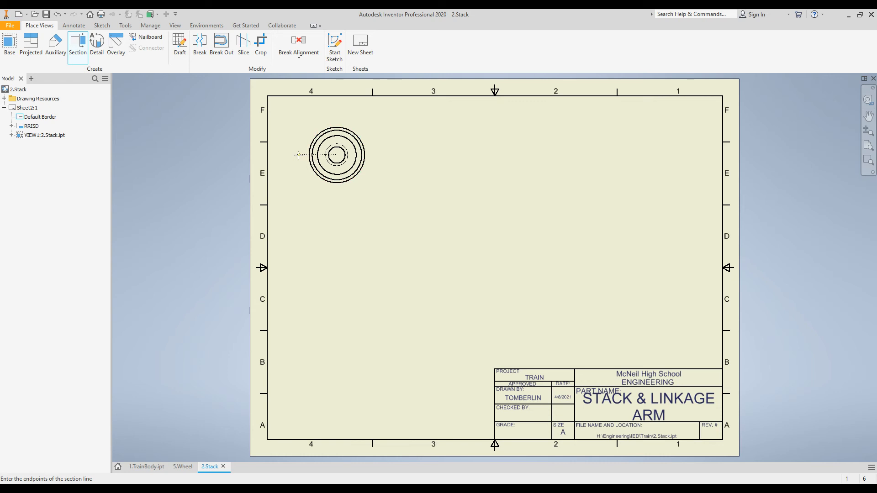
{"action": "left_click", "coordinate": [298, 155]}
{"action": "left_click", "coordinate": [375, 156]}
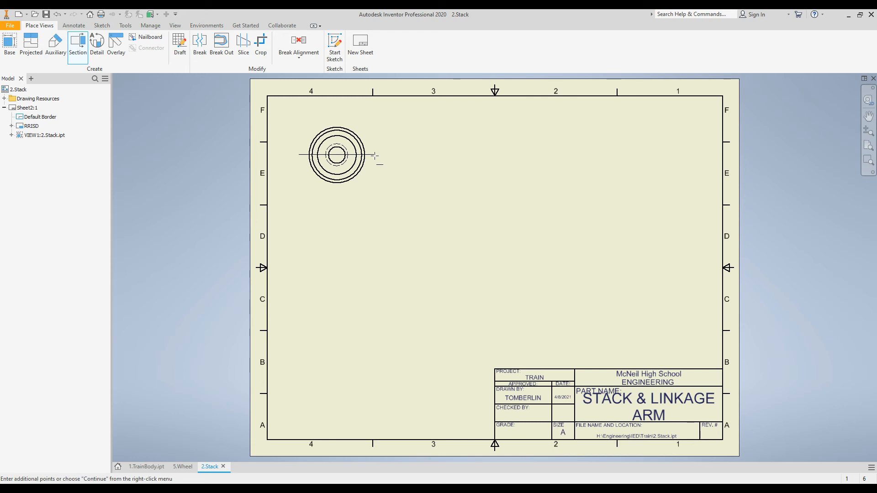
{"action": "right_click", "coordinate": [374, 156]}
{"action": "left_click", "coordinate": [413, 156]}
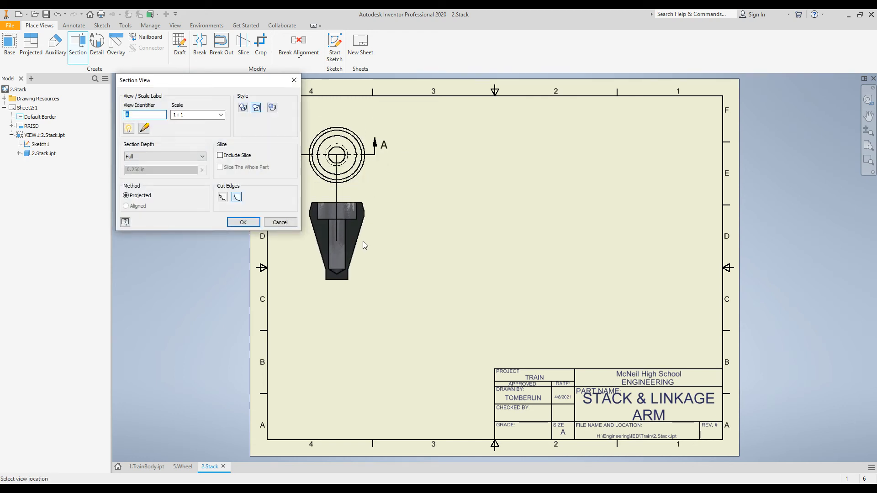
{"action": "left_click", "coordinate": [363, 241]}
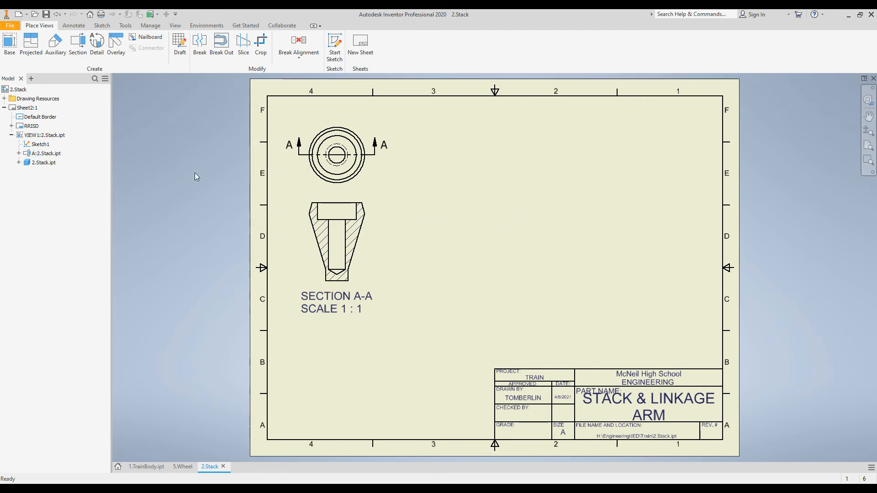
- Project an isometric view from the stack's section view and position it to the right of the top view
{"action": "left_click", "coordinate": [34, 49]}
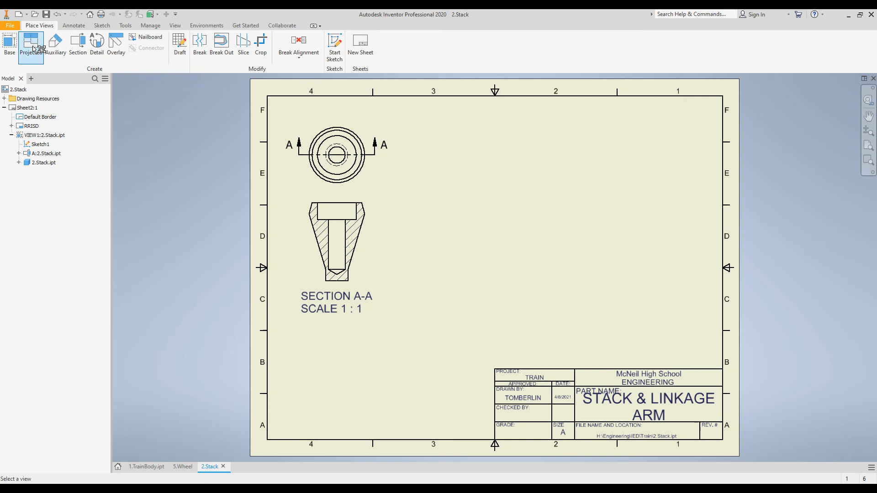
{"action": "left_click", "coordinate": [355, 243]}
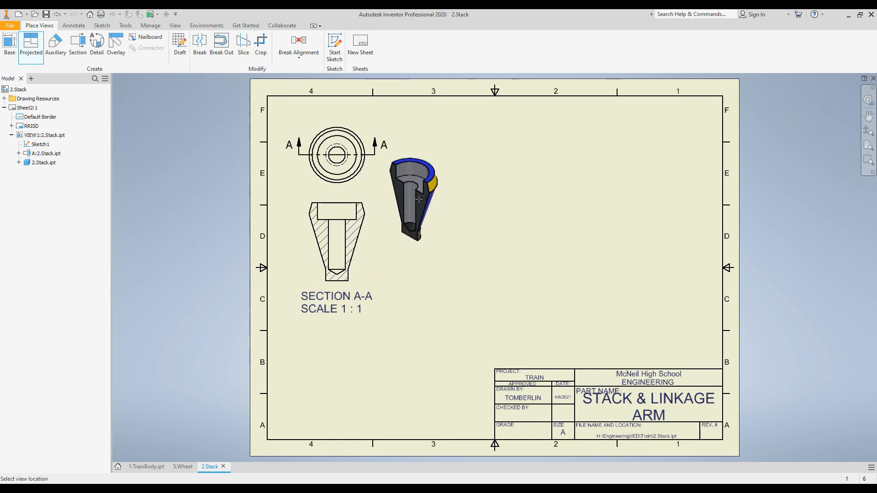
{"action": "left_click", "coordinate": [419, 199]}
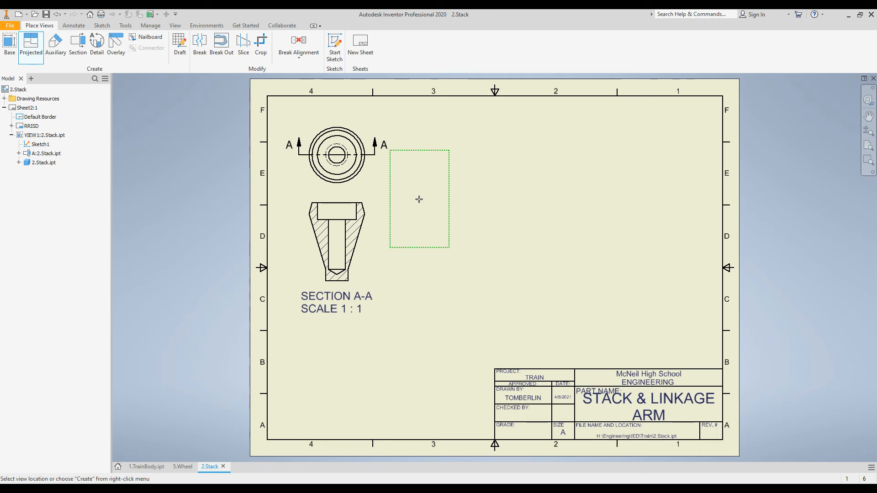
{"action": "right_click", "coordinate": [419, 199]}
{"action": "left_click", "coordinate": [447, 198]}
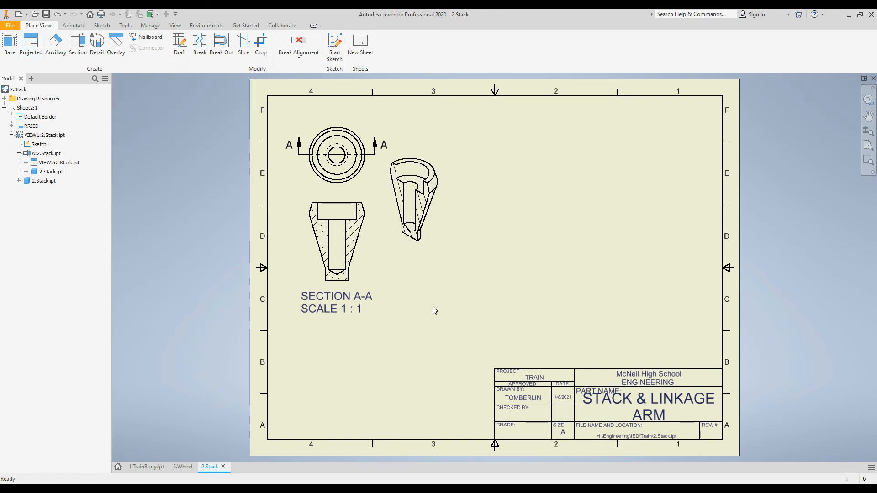
{"action": "left_click_drag", "start_coordinate": [448, 212], "coordinate": [457, 194]}
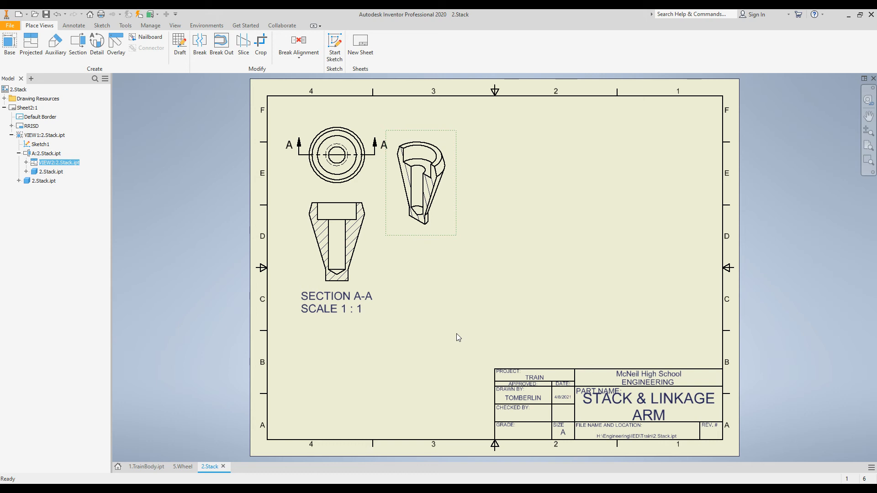
- Start a front base view of 7.LinkageArm.ipt above the title block and set its scale to 1:1
{"action": "left_click", "coordinate": [9, 43]}
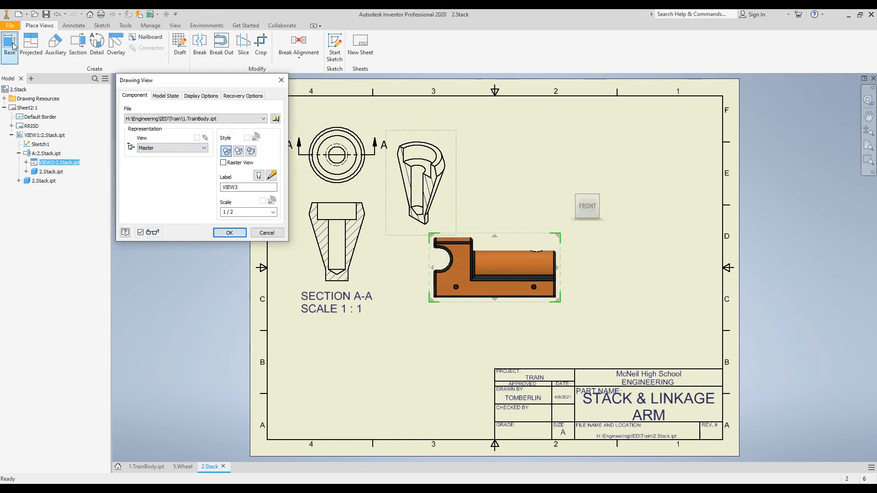
{"action": "left_click", "coordinate": [275, 118]}
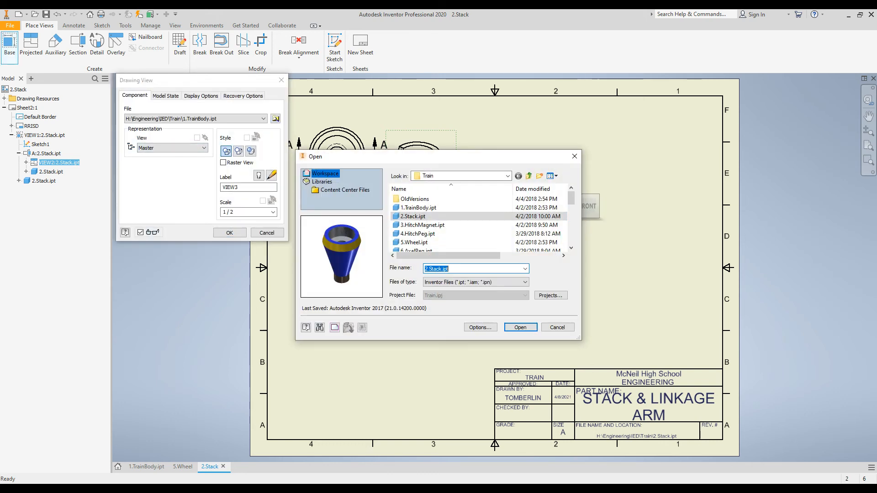
{"action": "left_click", "coordinate": [421, 233]}
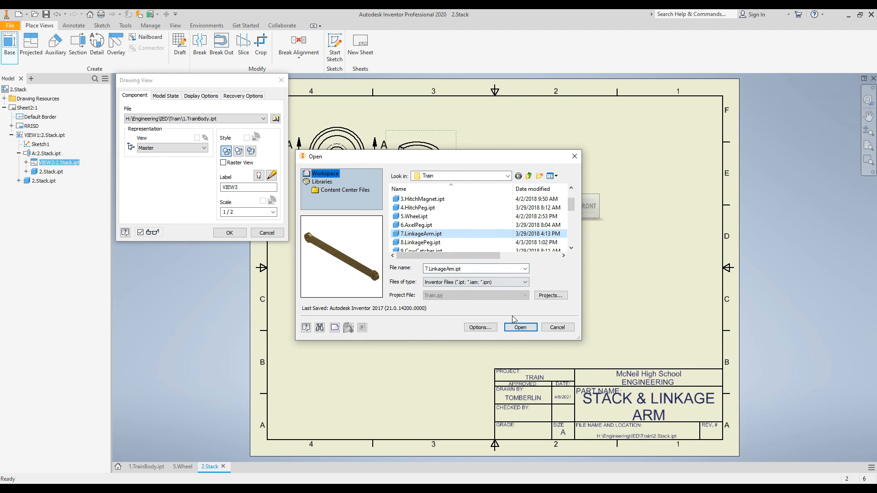
{"action": "left_click", "coordinate": [520, 327]}
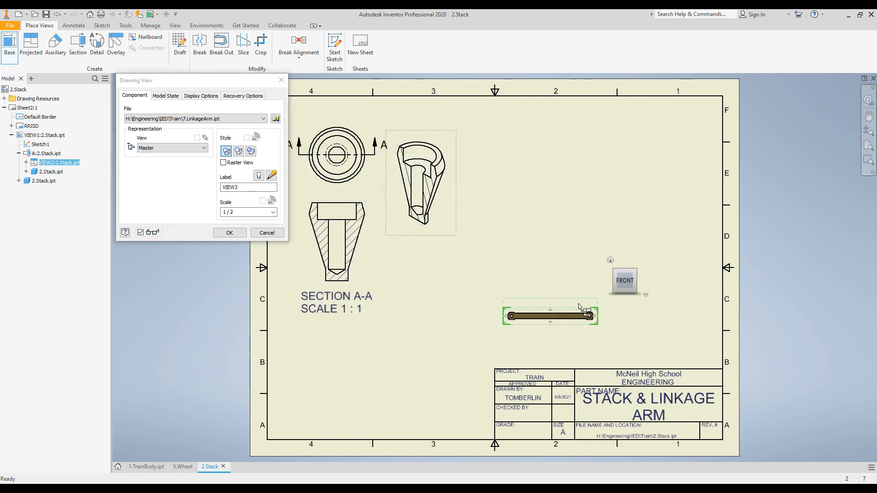
{"action": "left_click", "coordinate": [273, 213]}
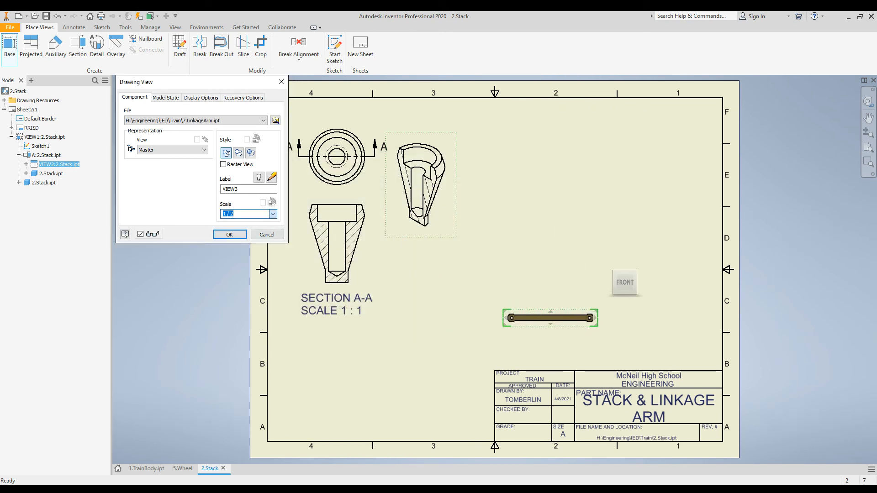
{"action": "left_click", "coordinate": [263, 239]}
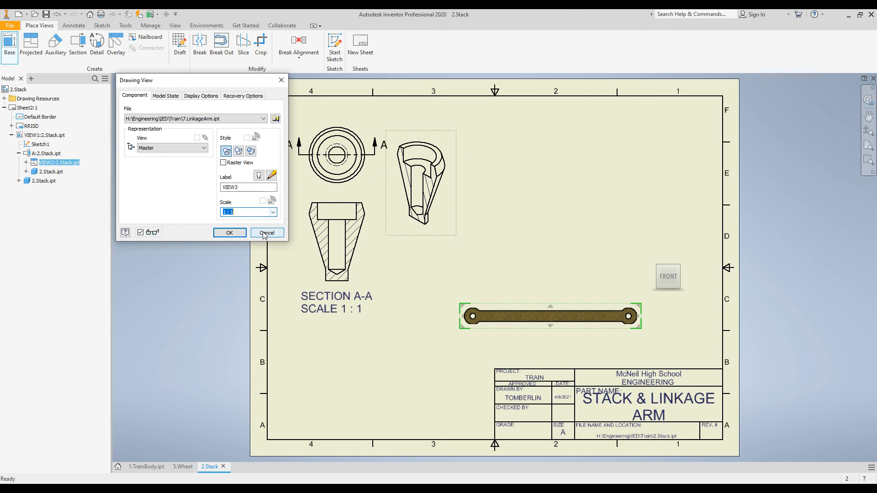
- Project top, isometric and right side views from the linkage arm's front view and create them on the sheet
{"action": "left_click", "coordinate": [549, 266]}
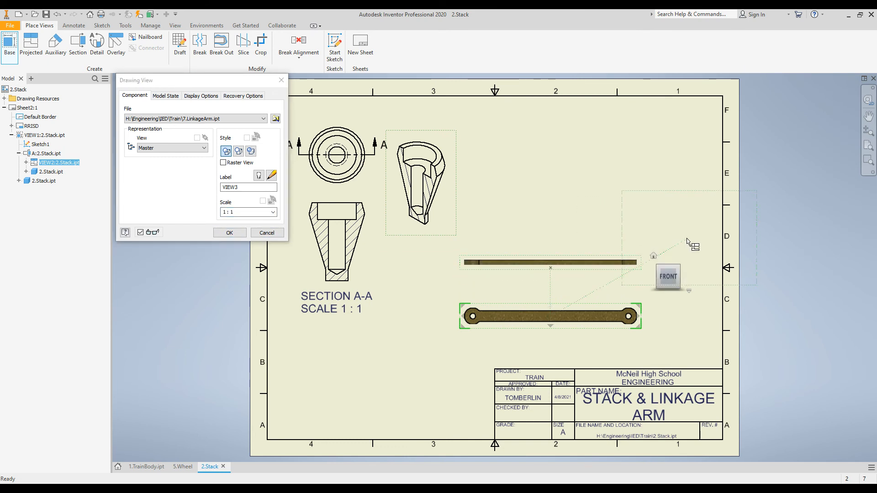
{"action": "left_click", "coordinate": [657, 233]}
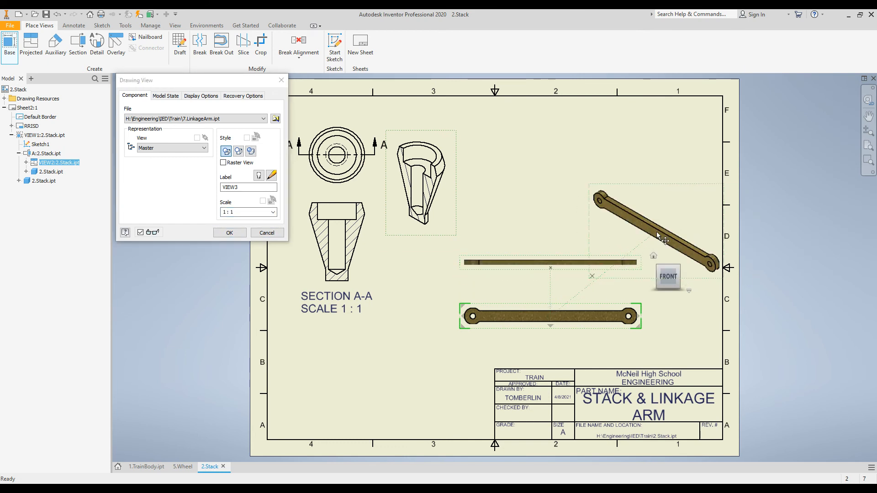
{"action": "left_click", "coordinate": [686, 317]}
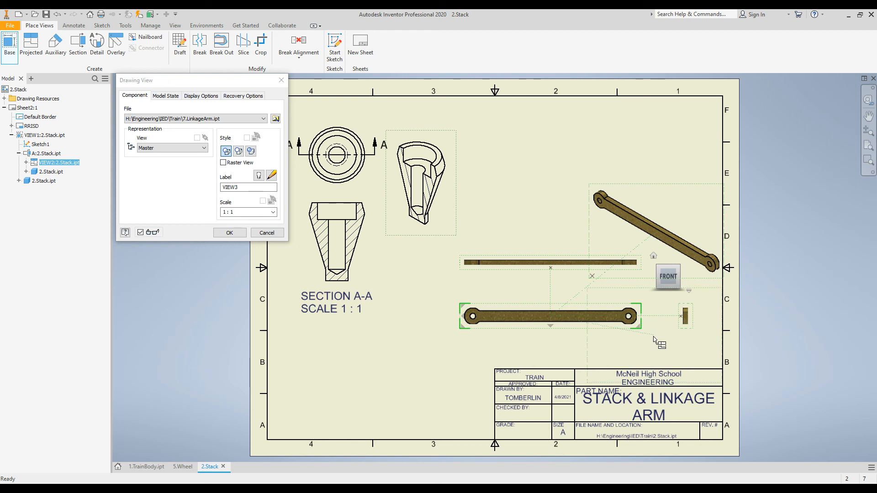
{"action": "left_click", "coordinate": [230, 234]}
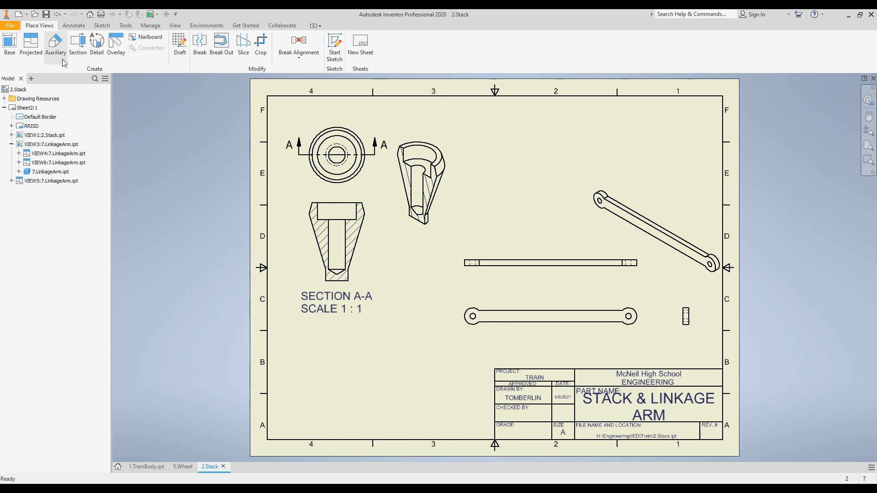
- Break the linkage arm's front view, removing the long middle section of the bar between its two rounded ends
{"action": "left_click", "coordinate": [201, 46]}
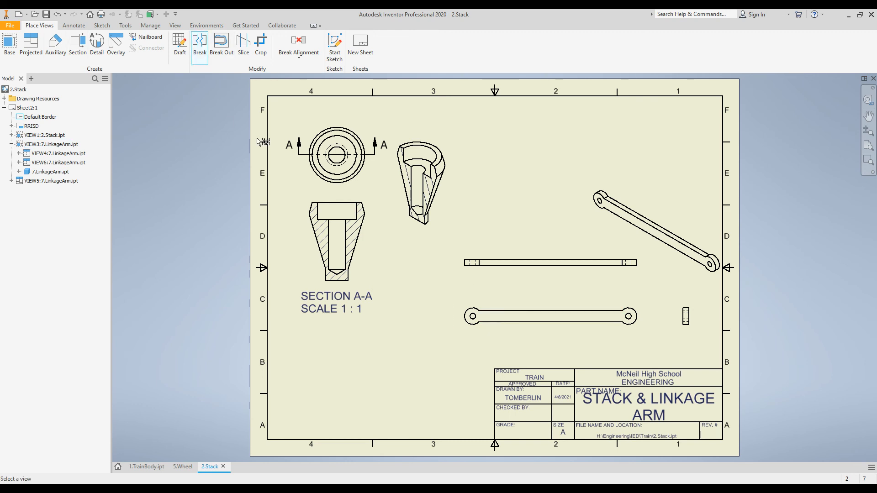
{"action": "left_click", "coordinate": [504, 313]}
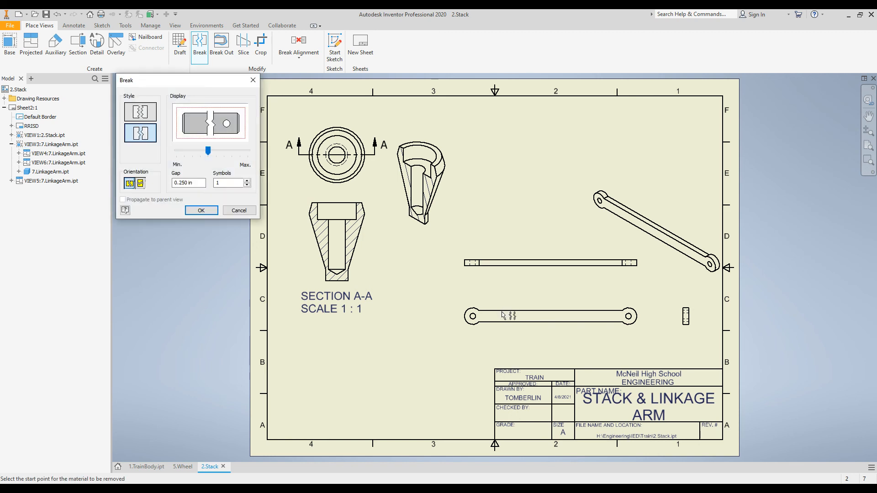
{"action": "left_click", "coordinate": [501, 315]}
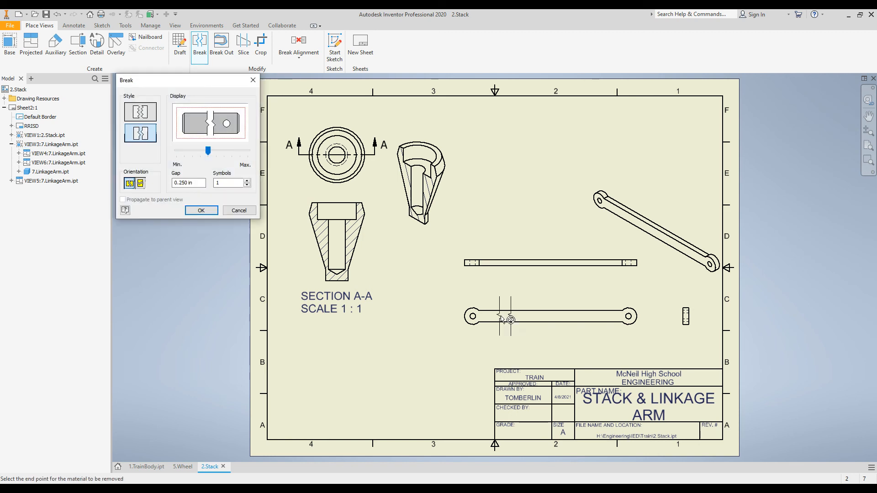
{"action": "left_click", "coordinate": [600, 319]}
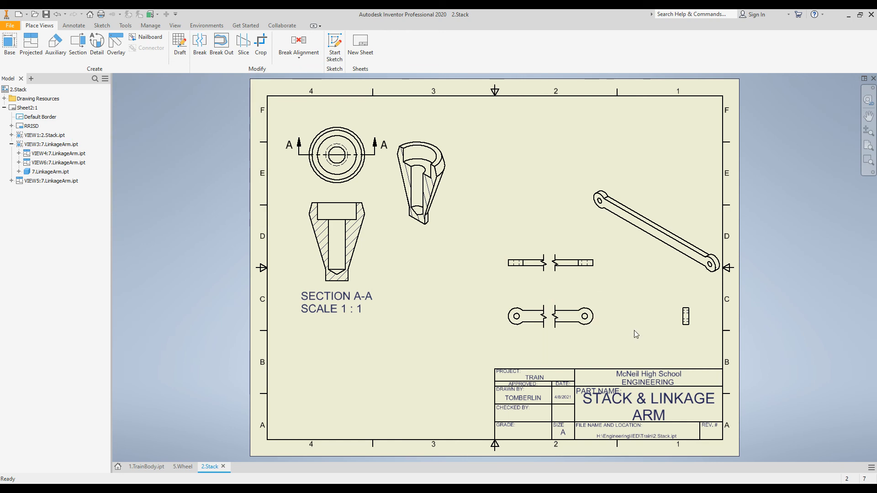
- Move the linkage arm's isometric view slightly down and left, clear of the sheet border, and set its style to shaded
{"action": "left_click", "coordinate": [664, 247]}
{"action": "left_click_drag", "start_coordinate": [657, 190], "coordinate": [657, 195]}
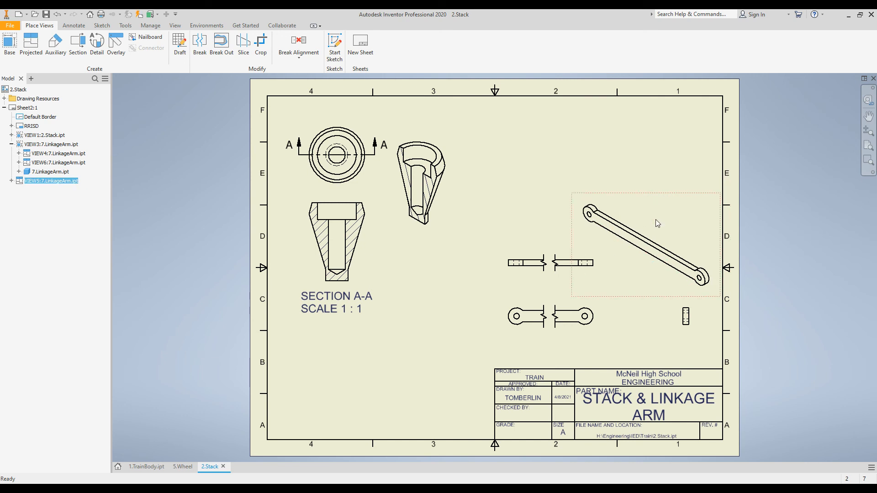
{"action": "double_click", "coordinate": [654, 198]}
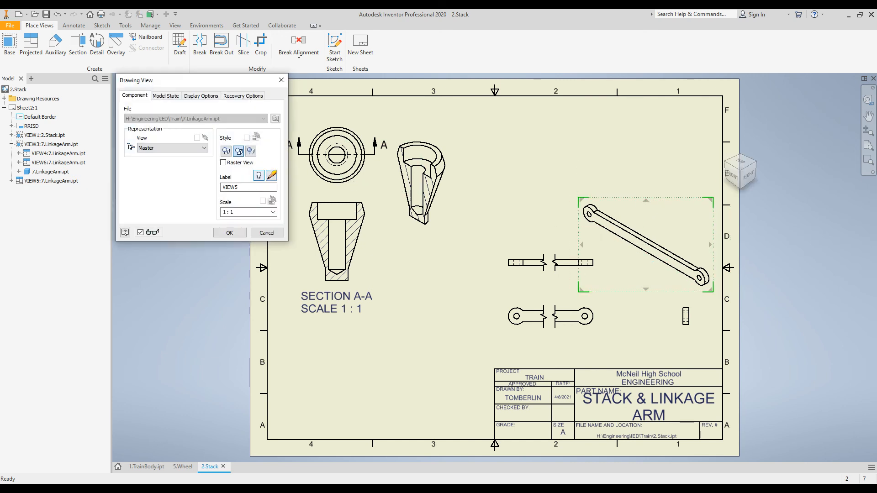
{"action": "left_click", "coordinate": [230, 233]}
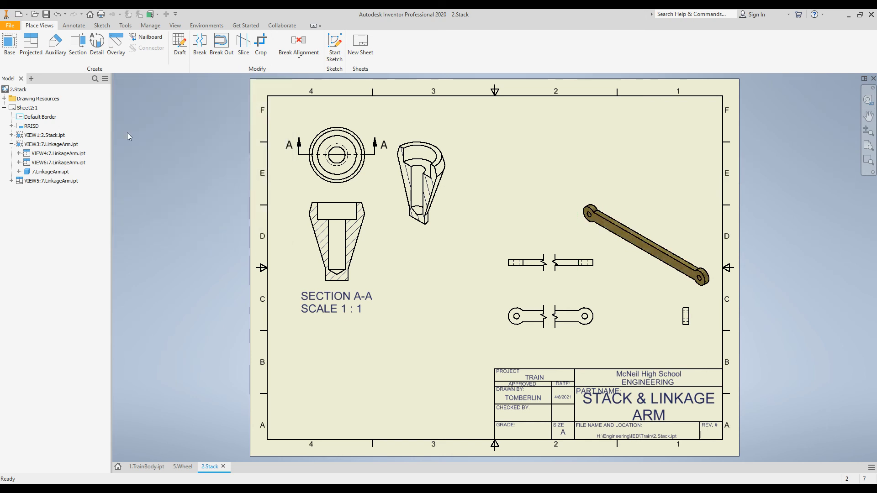
- Add the text note "PART 2 - STACK" below the stack's isometric view
{"action": "left_click", "coordinate": [74, 25]}
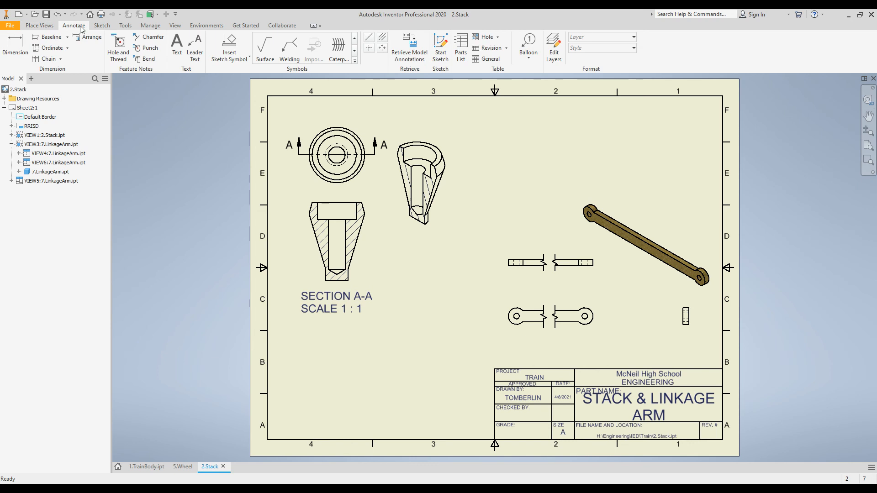
{"action": "left_click", "coordinate": [176, 45]}
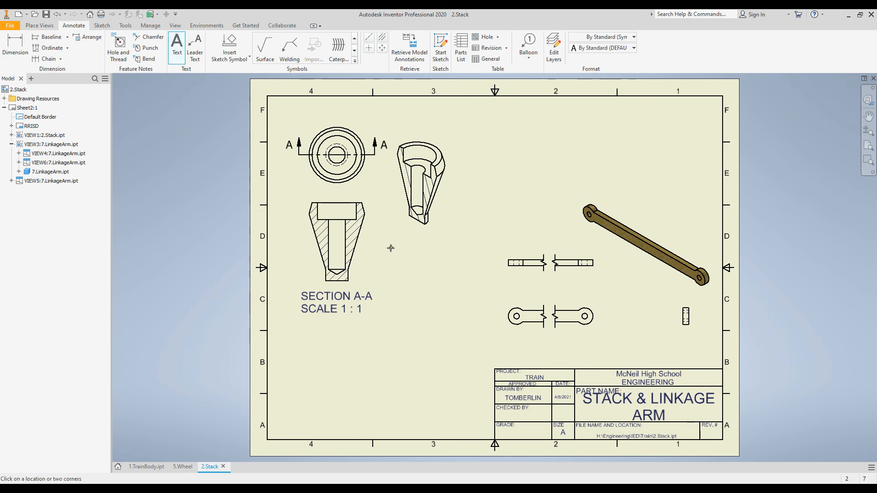
{"action": "left_click_drag", "start_coordinate": [386, 248], "coordinate": [472, 277]}
{"action": "type", "text": "PART"}
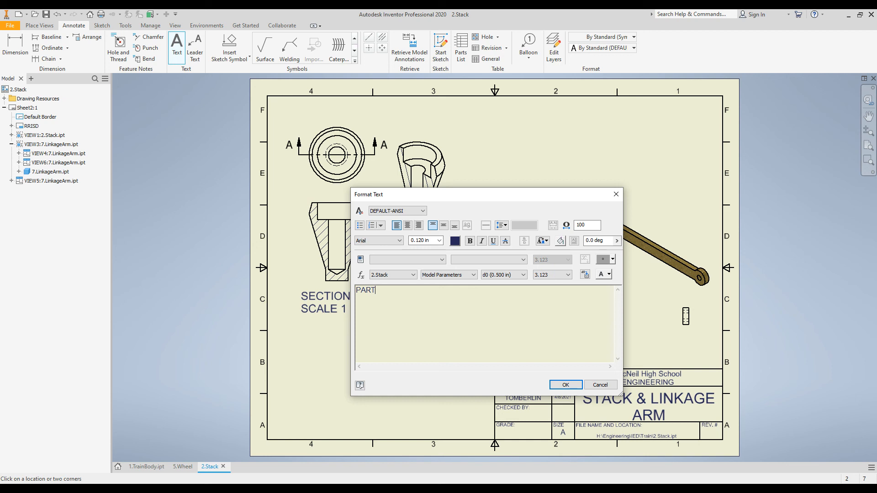
{"action": "type", "text": " 2 - STACK"}
{"action": "left_click", "coordinate": [565, 385]}
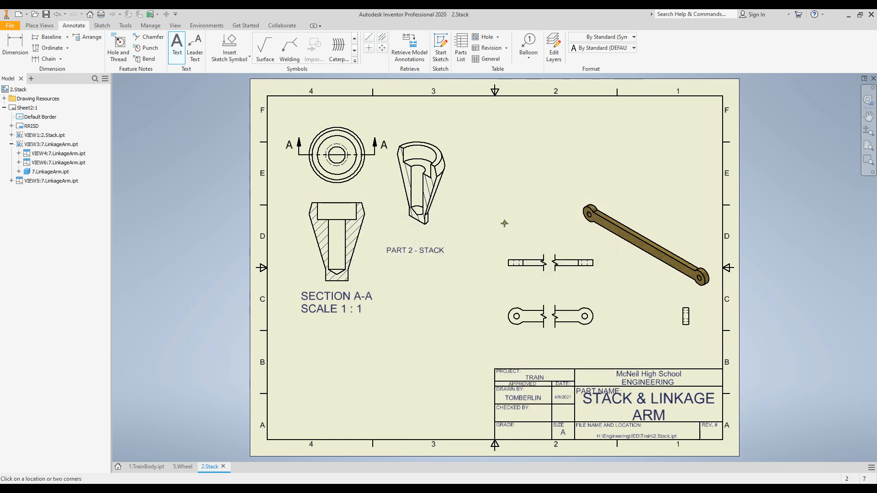
- Add the text note "PART 7 - LINKAGE ARM" in the open area above the linkage arm's views
{"action": "left_click_drag", "start_coordinate": [533, 161], "coordinate": [650, 187]}
{"action": "type", "text": "PART "}
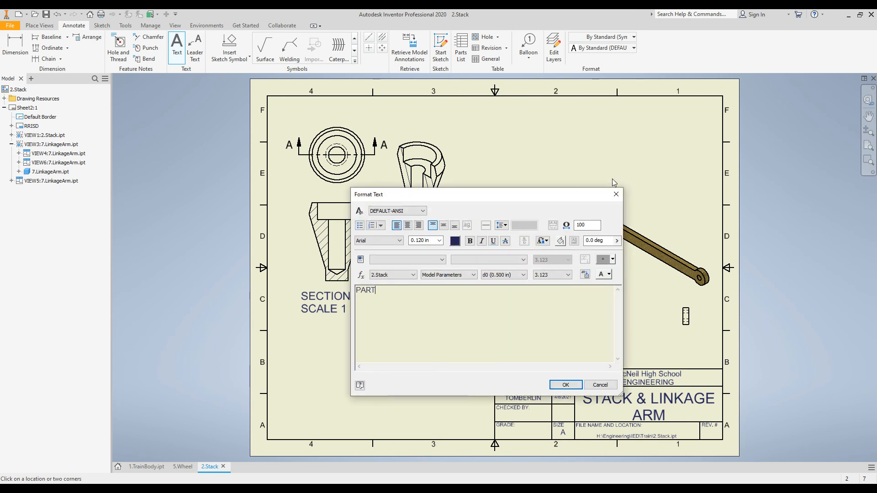
{"action": "type", "text": "7 - LINKAGE ARM"}
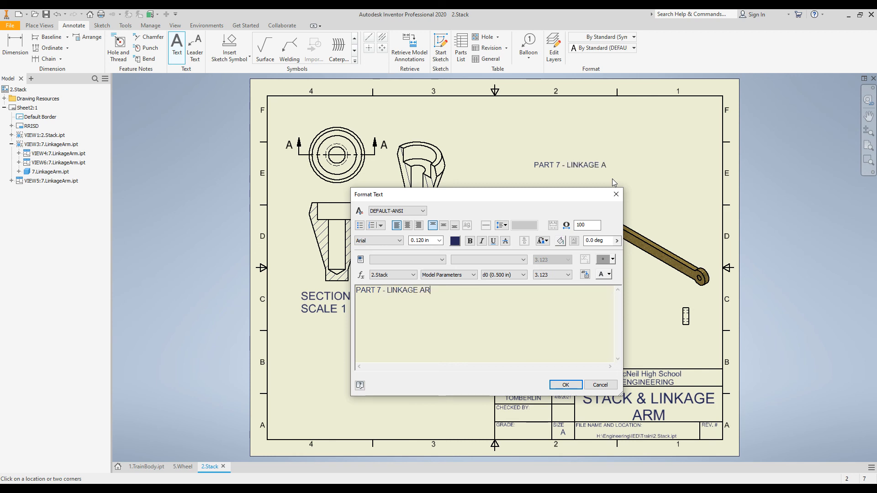
{"action": "left_click", "coordinate": [565, 385]}
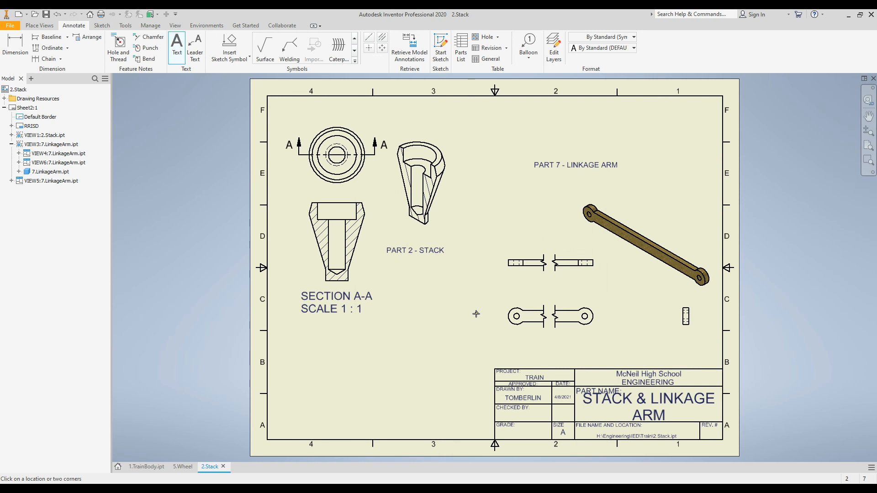
- Move the "PART 7 - LINKAGE ARM" note to just below the linkage arm's front view, above the title block
{"action": "key", "text": "Escape"}
{"action": "left_click", "coordinate": [576, 164]}
{"action": "mouse_move", "coordinate": [576, 164]}
{"action": "left_mouse_down"}
{"action": "mouse_move", "coordinate": [607, 179]}
{"action": "mouse_move", "coordinate": [564, 175]}
{"action": "mouse_move", "coordinate": [580, 181]}
{"action": "left_mouse_up"}
{"action": "left_click", "coordinate": [591, 152]}
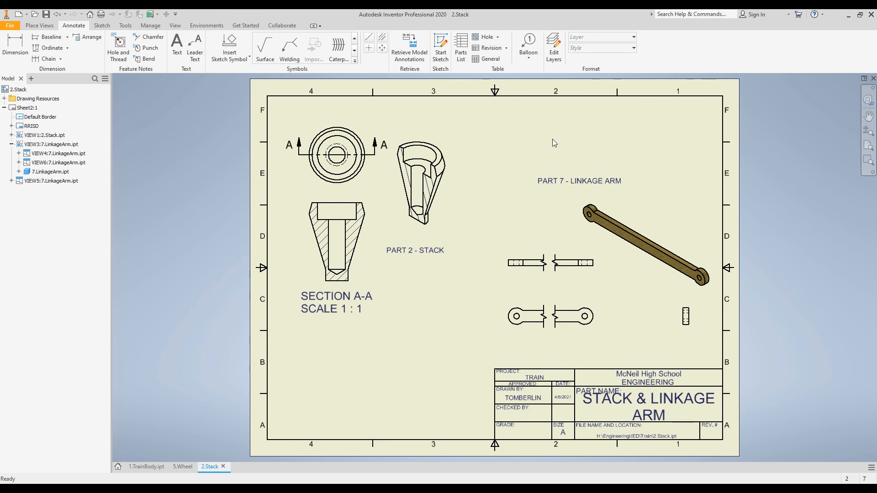
{"action": "left_click_drag", "start_coordinate": [577, 181], "coordinate": [590, 341]}
{"action": "left_click", "coordinate": [575, 152]}
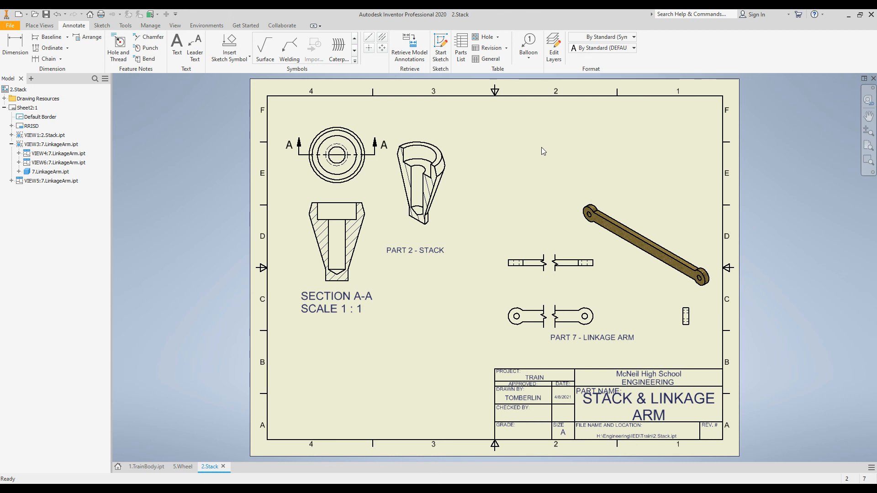